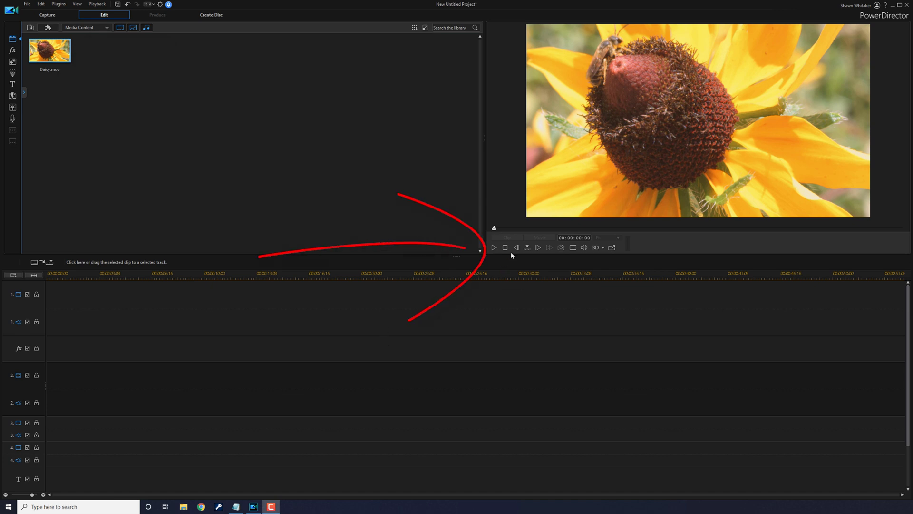
- Preview Daisy.mov, place it on video tracks 1 and 2, and set the playhead to 00:00:11
{"action": "left_click", "coordinate": [494, 247]}
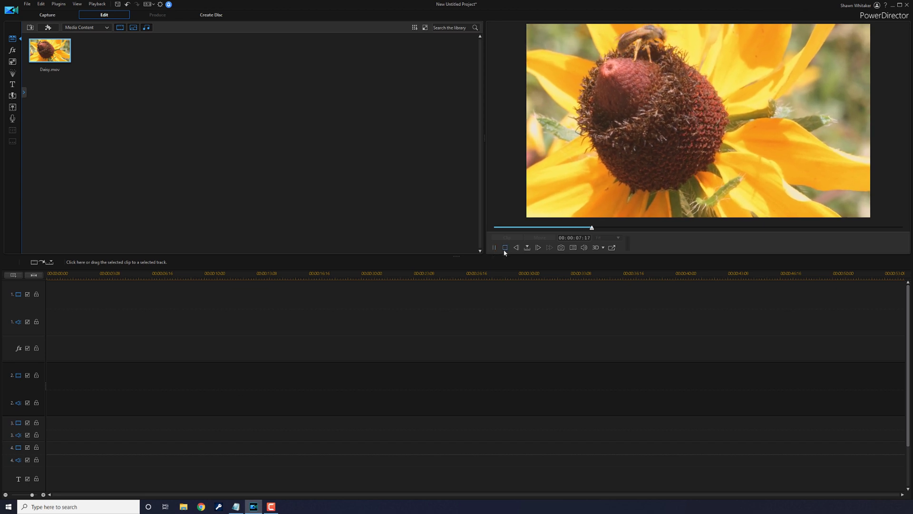
{"action": "left_click", "coordinate": [505, 248]}
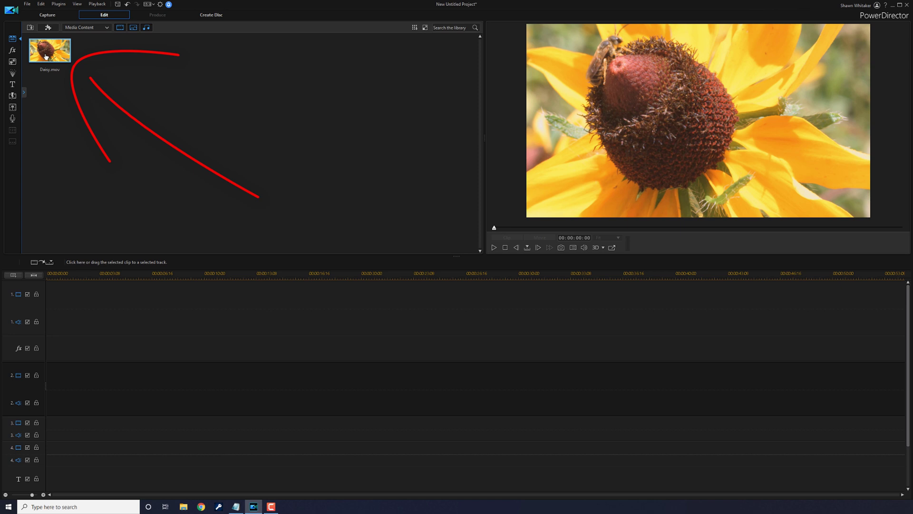
{"action": "left_click_drag", "start_coordinate": [46, 57], "coordinate": [44, 293]}
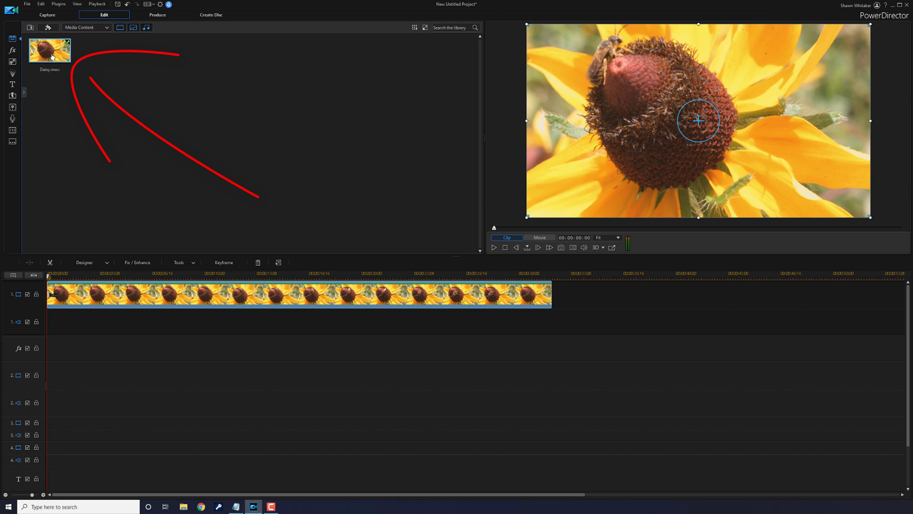
{"action": "left_click_drag", "start_coordinate": [52, 57], "coordinate": [47, 393]}
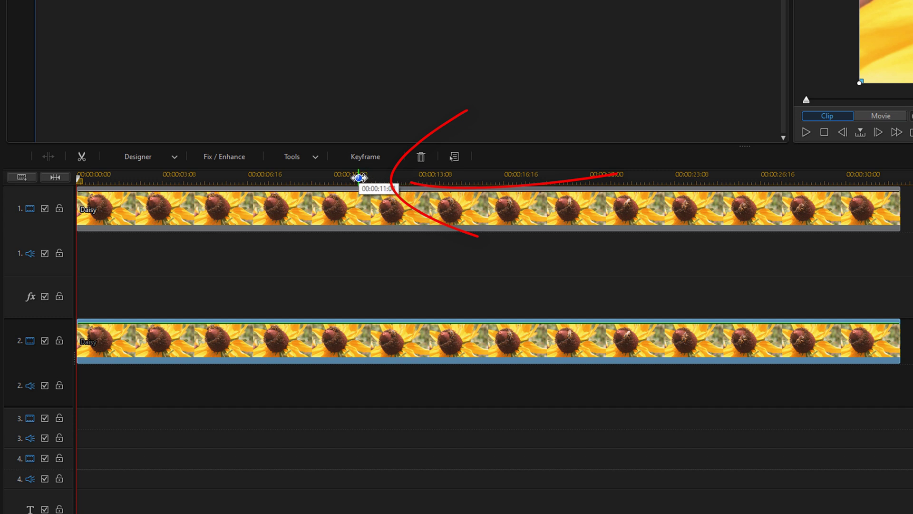
{"action": "left_click", "coordinate": [360, 179]}
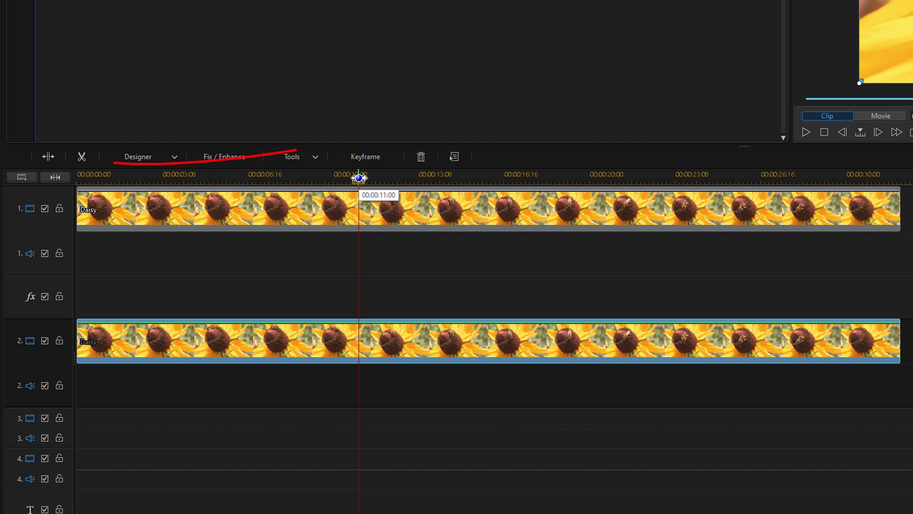
- Split both Daisy clips at 00:00:11 and remove the right-hand halves on tracks 1 and 2
{"action": "left_click", "coordinate": [48, 156]}
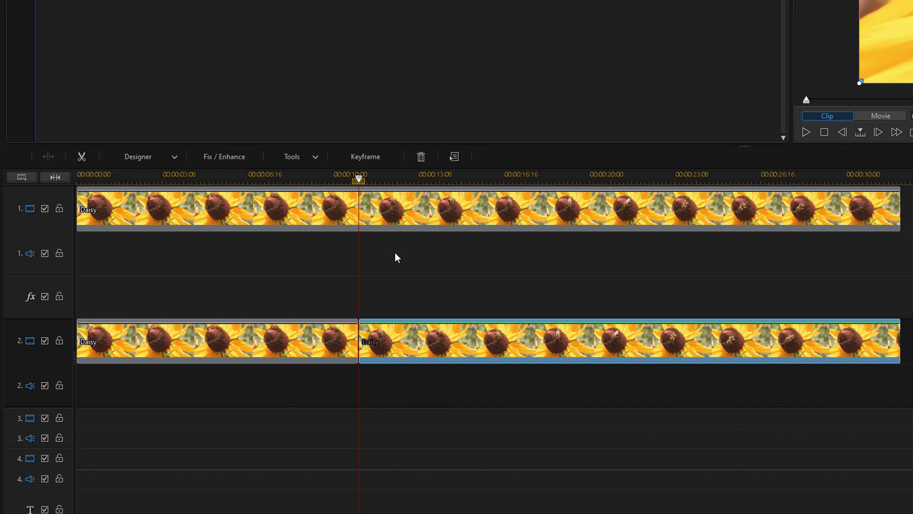
{"action": "left_click", "coordinate": [404, 213]}
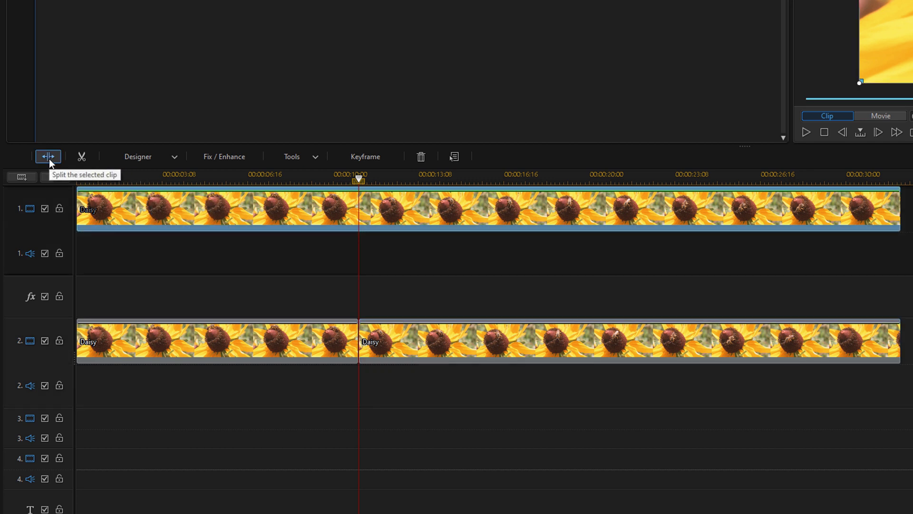
{"action": "left_click", "coordinate": [49, 158]}
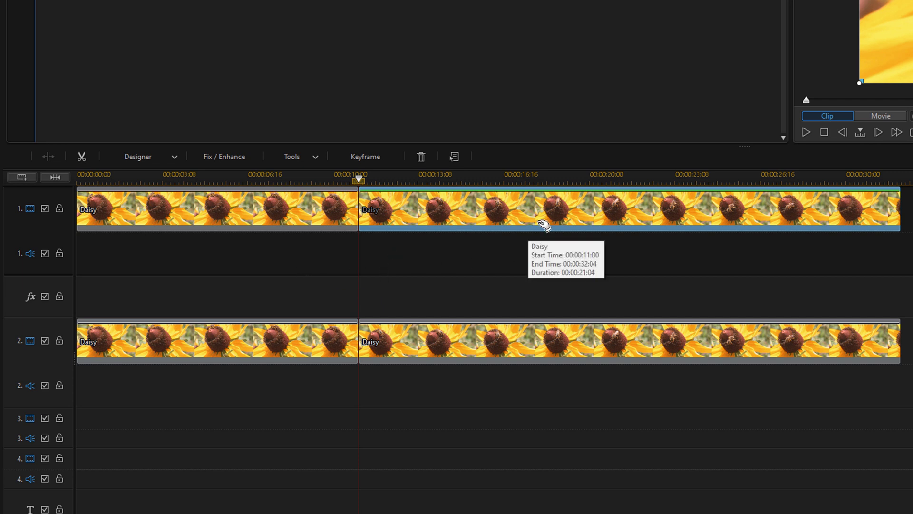
{"action": "key", "text": "ctrl"}
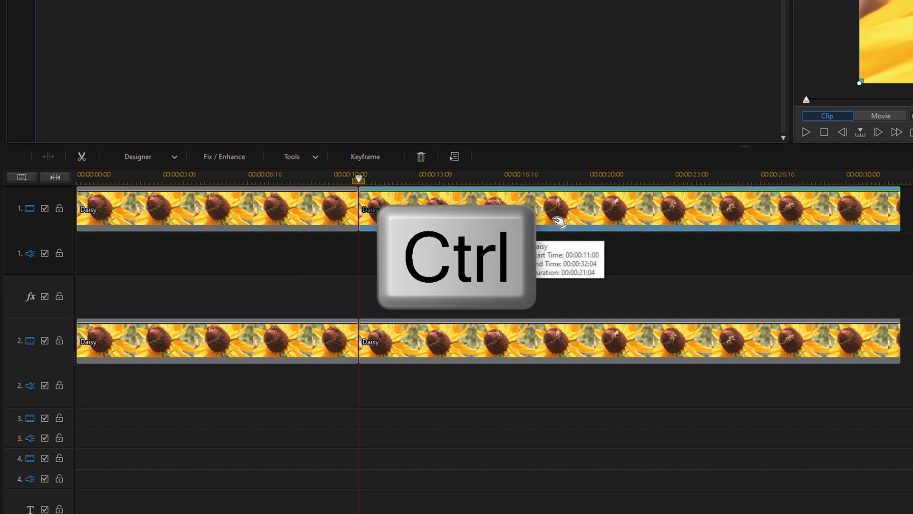
{"action": "left_click", "coordinate": [514, 342], "text": "ctrl"}
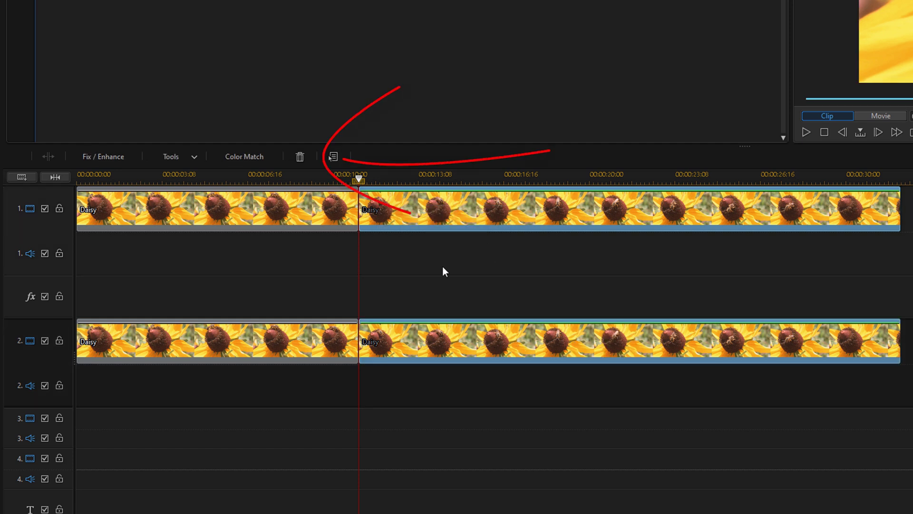
{"action": "left_click", "coordinate": [300, 157]}
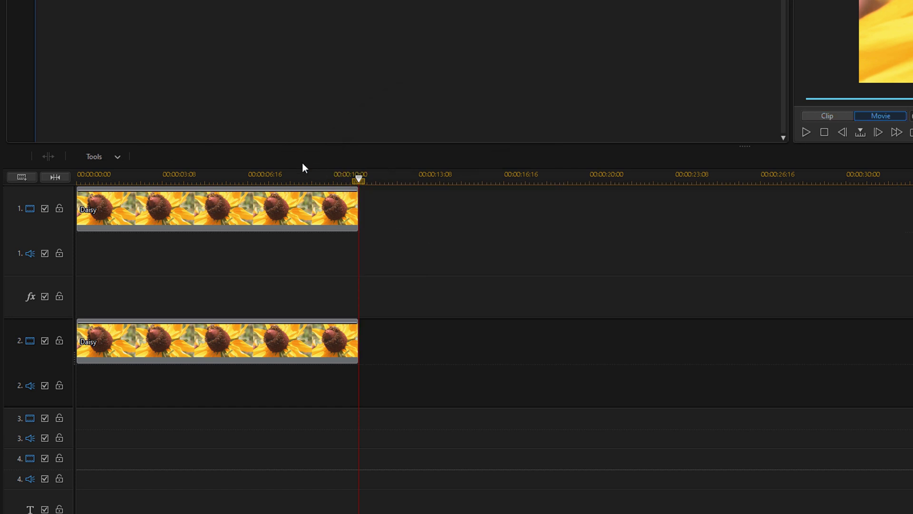
{"action": "left_click_drag", "start_coordinate": [359, 180], "coordinate": [59, 210]}
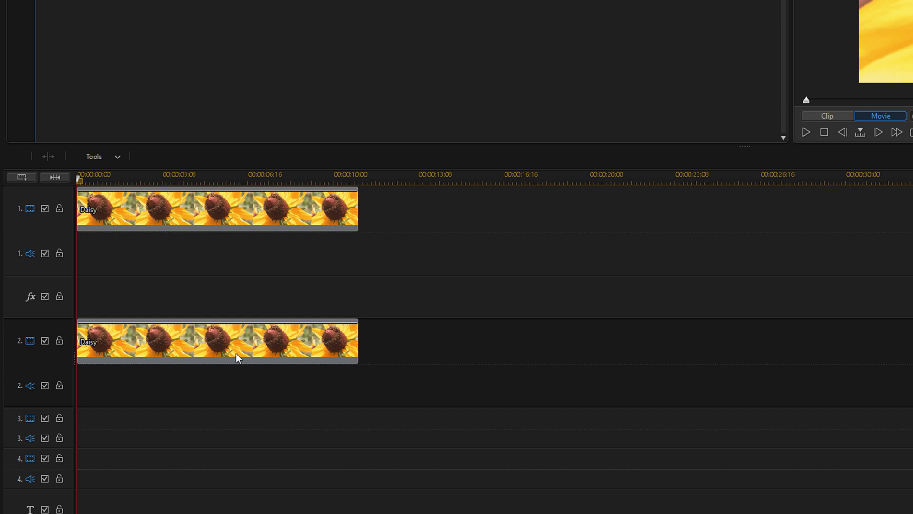
- Apply the Colorless_City colour preset from Fix/Enhance to the track-2 Daisy clip
{"action": "mouse_move", "coordinate": [203, 343]}
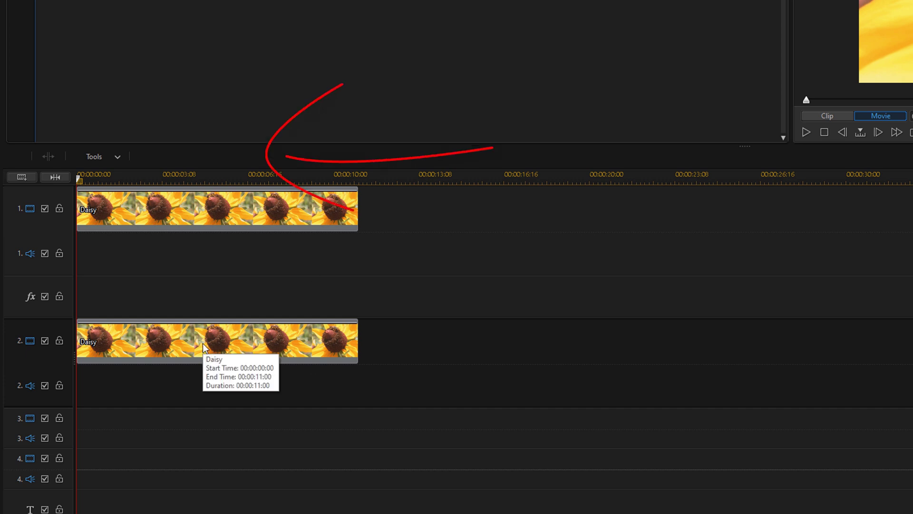
{"action": "left_click", "coordinate": [203, 344]}
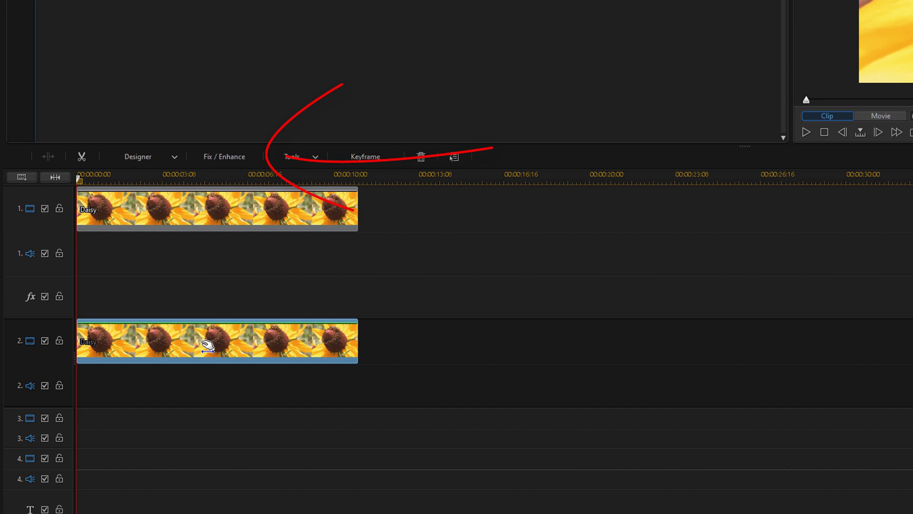
{"action": "left_click", "coordinate": [221, 158]}
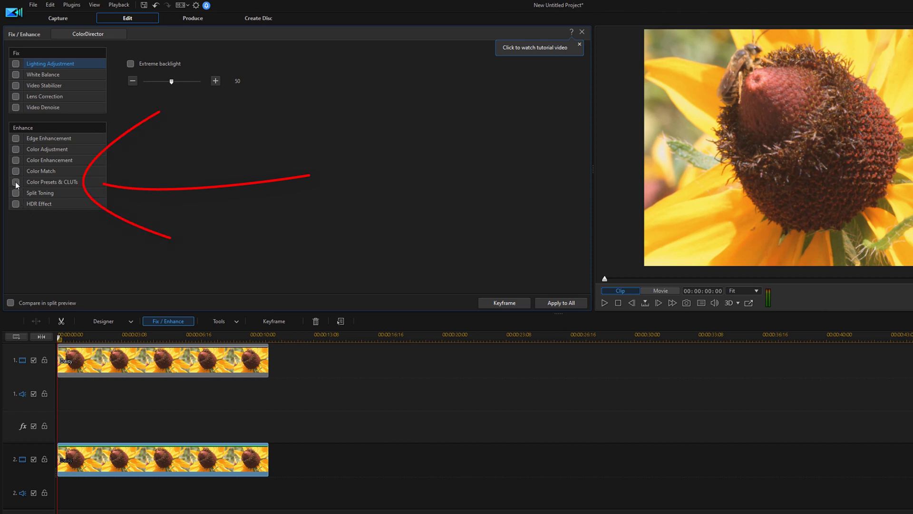
{"action": "left_click", "coordinate": [15, 183]}
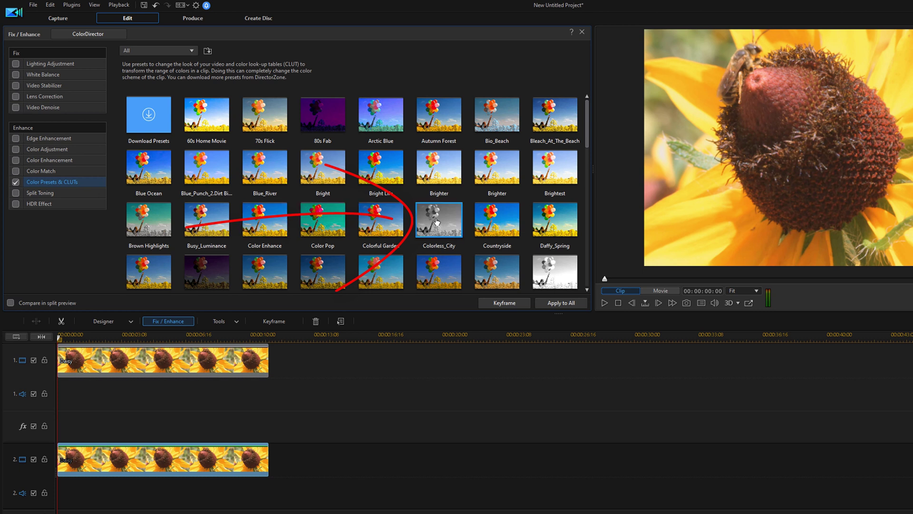
{"action": "left_click", "coordinate": [437, 222]}
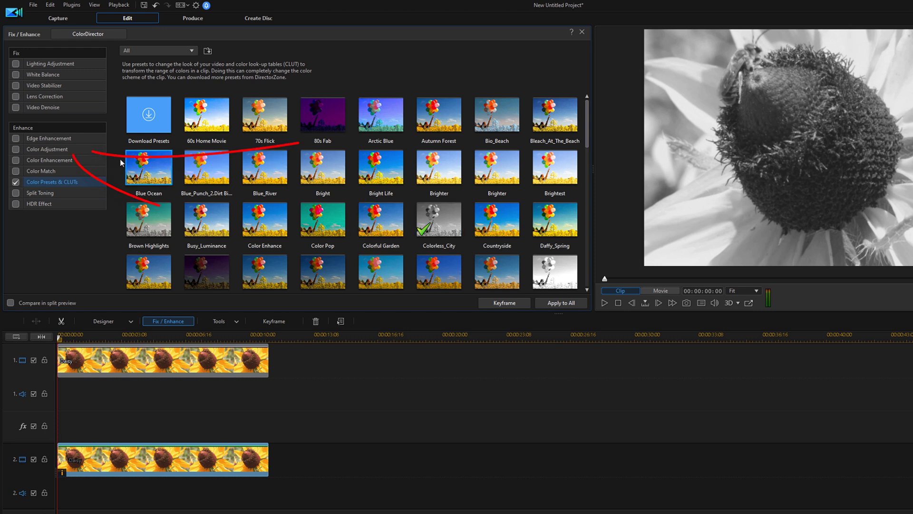
- Enable Color Adjustment on the track-2 clip with brightness -9, saturation 48 and contrast 21
{"action": "left_click", "coordinate": [17, 153]}
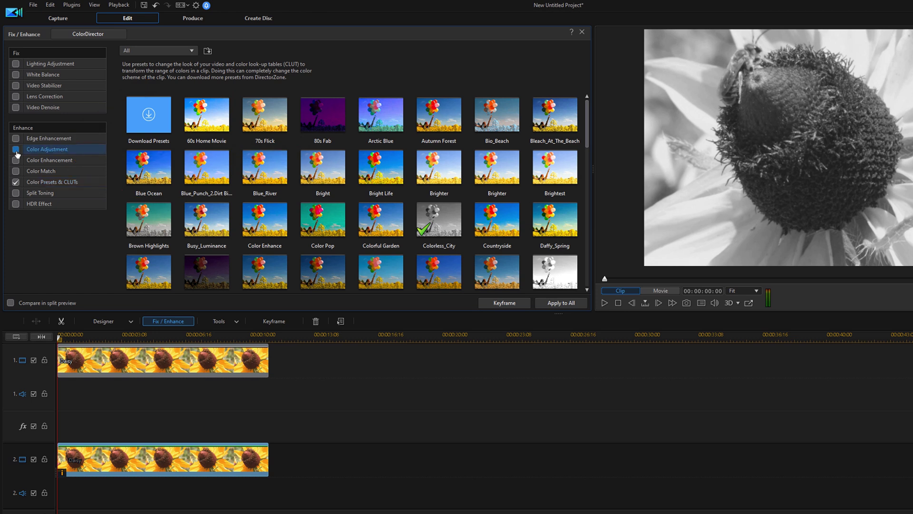
{"action": "left_click", "coordinate": [16, 150]}
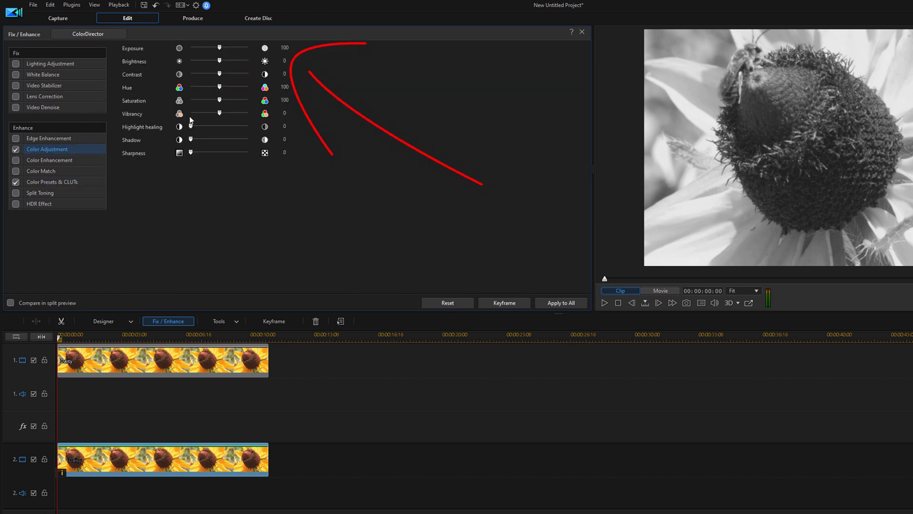
{"action": "left_click_drag", "start_coordinate": [218, 61], "coordinate": [212, 60]}
{"action": "left_click", "coordinate": [213, 60]}
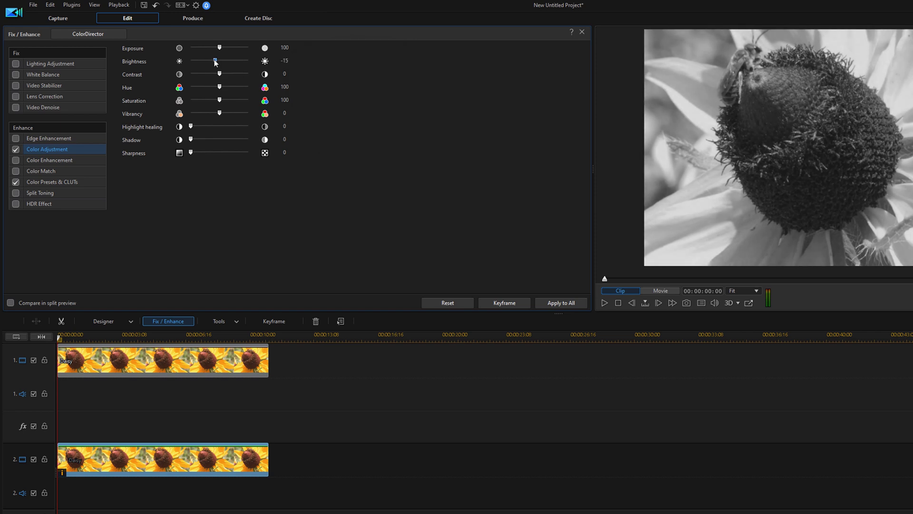
{"action": "left_click_drag", "start_coordinate": [215, 60], "coordinate": [217, 60]}
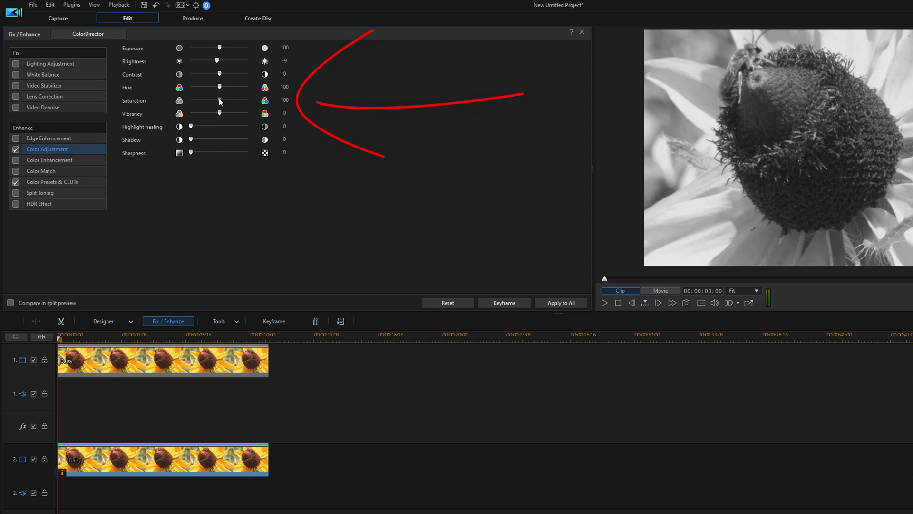
{"action": "left_click_drag", "start_coordinate": [220, 100], "coordinate": [205, 102]}
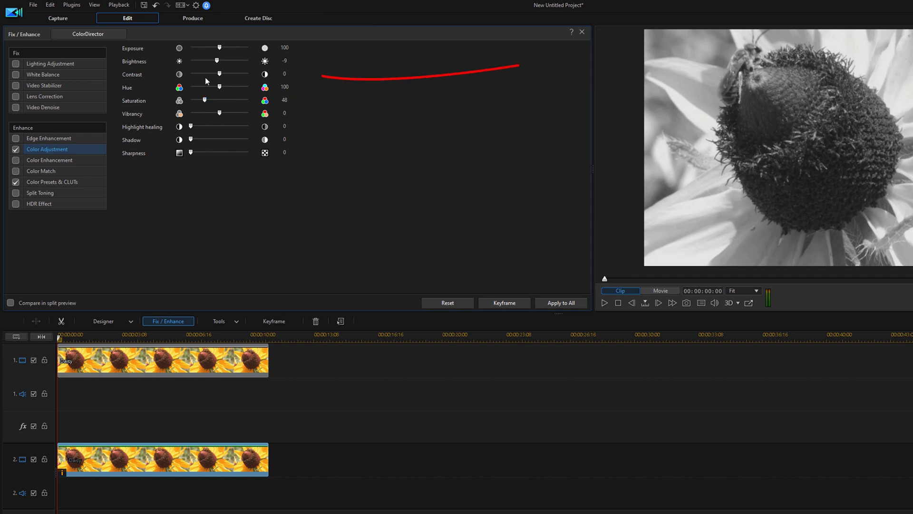
{"action": "left_click_drag", "start_coordinate": [221, 72], "coordinate": [224, 76]}
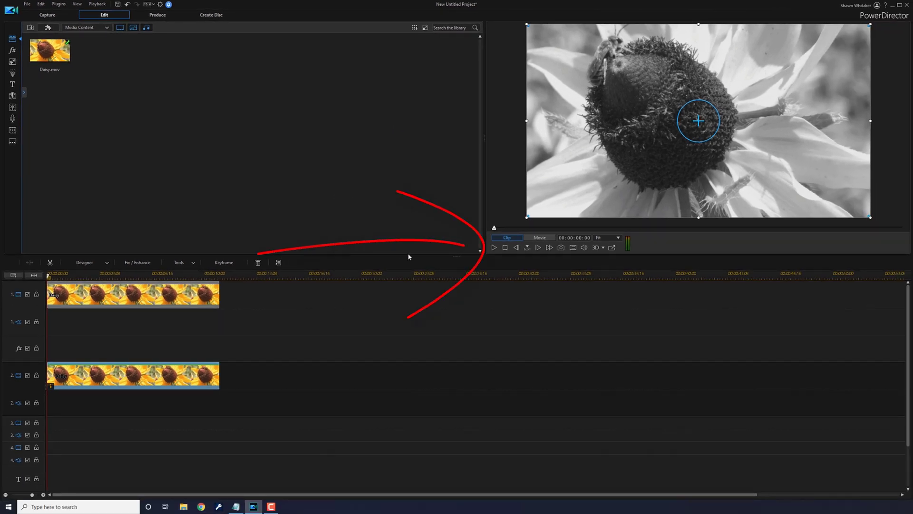
- Play a few seconds of the edited timeline with its black-and-white track-2 clip, then pause
{"action": "left_click", "coordinate": [494, 248]}
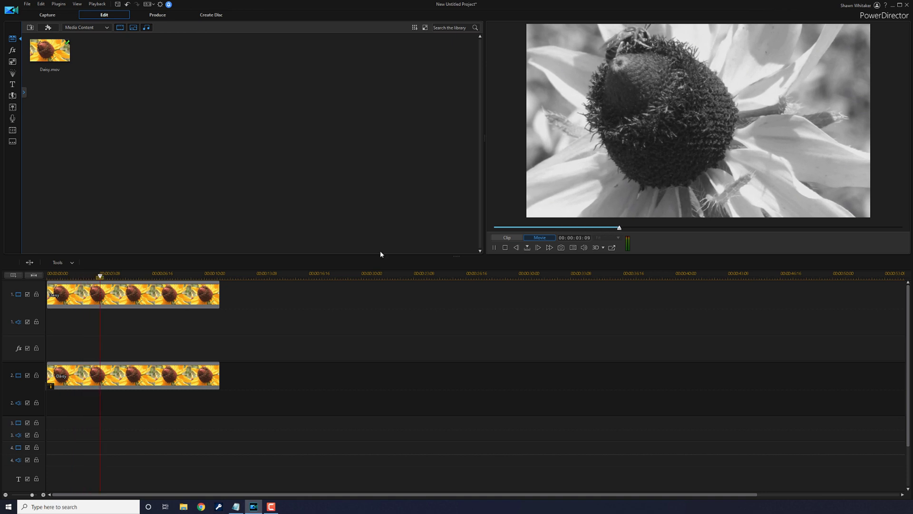
{"action": "left_click", "coordinate": [493, 247]}
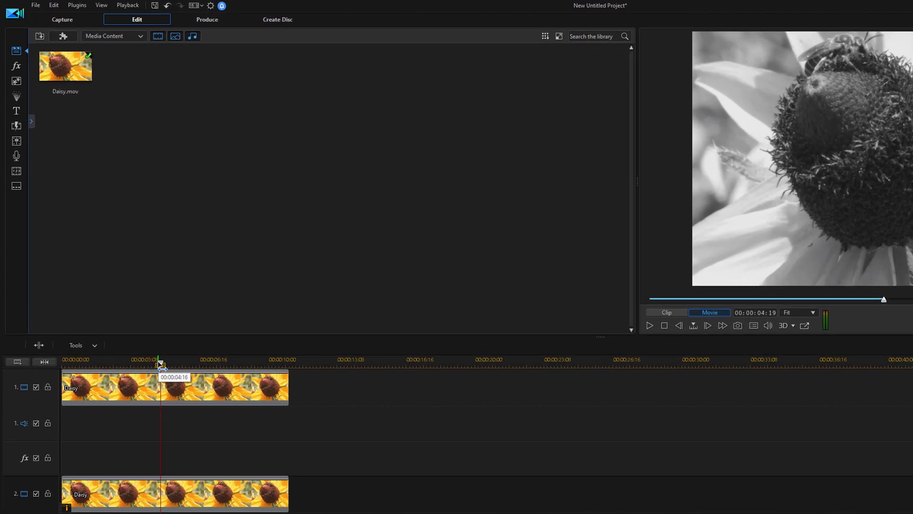
- Rewind, select the track-2 clip, and drop the General Fade transition onto its start
{"action": "left_click_drag", "start_coordinate": [161, 364], "coordinate": [64, 365]}
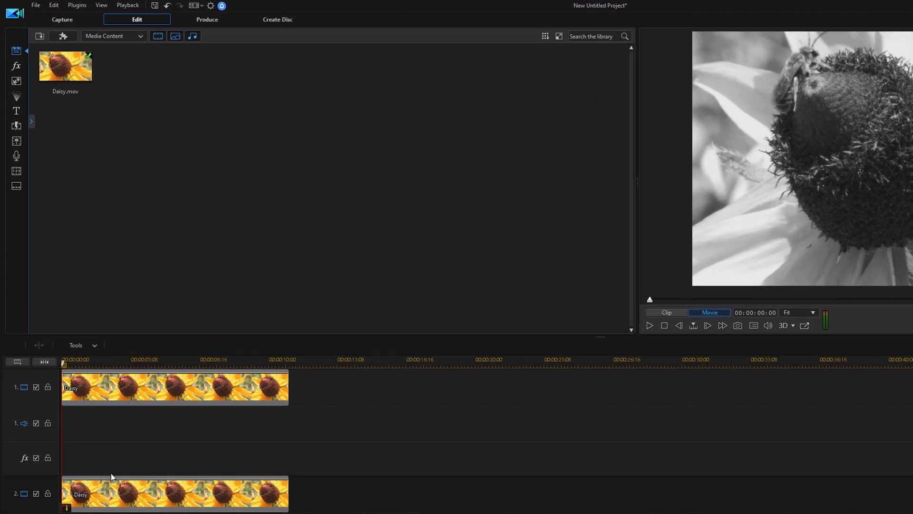
{"action": "left_click", "coordinate": [147, 499]}
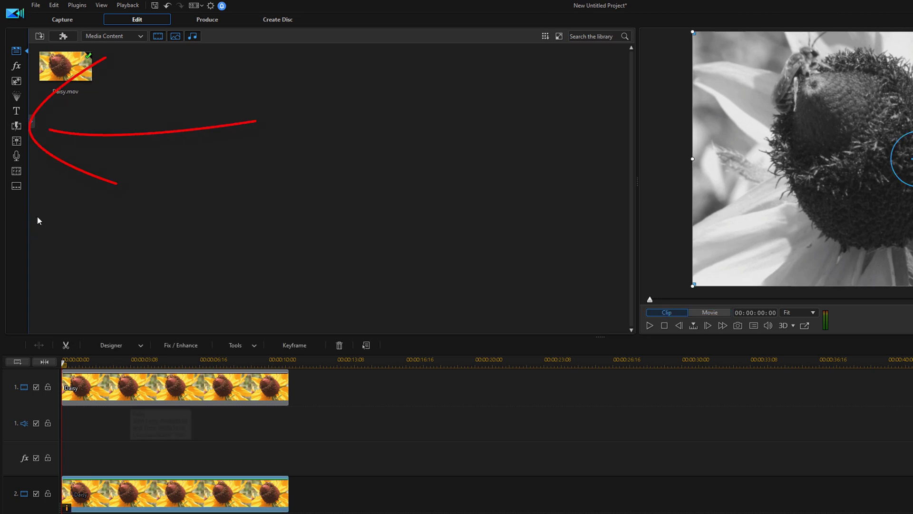
{"action": "left_click", "coordinate": [17, 128]}
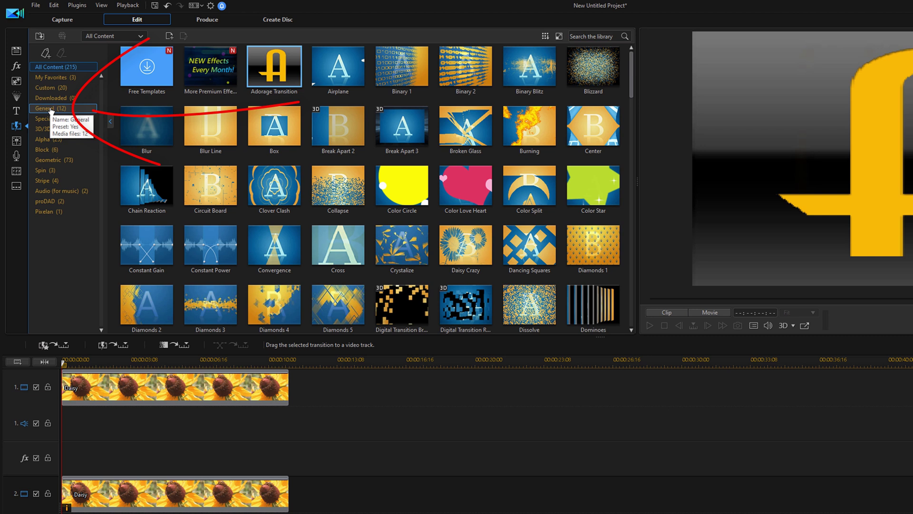
{"action": "left_click", "coordinate": [51, 110]}
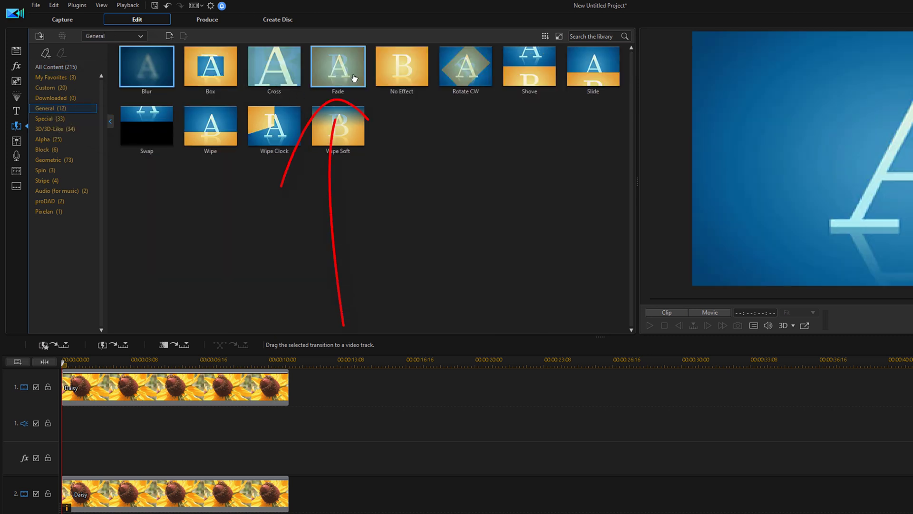
{"action": "left_click", "coordinate": [354, 78]}
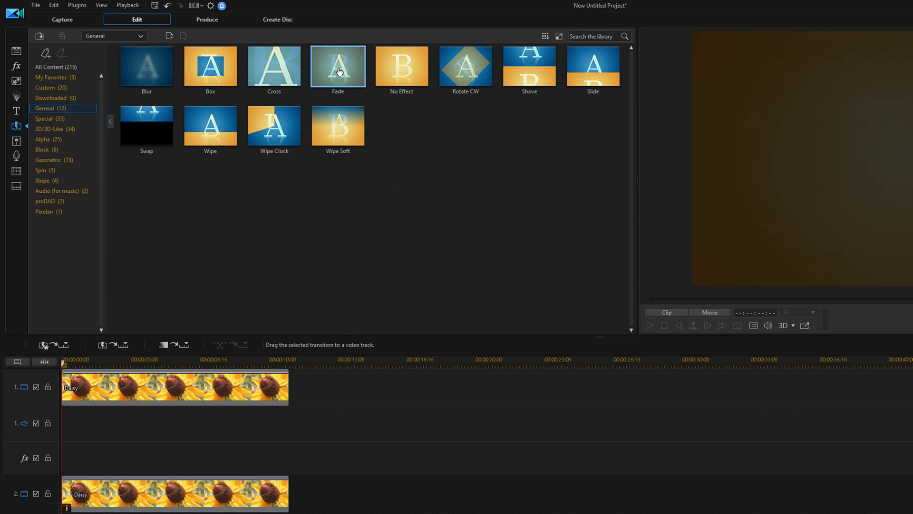
{"action": "left_click_drag", "start_coordinate": [339, 72], "coordinate": [75, 492]}
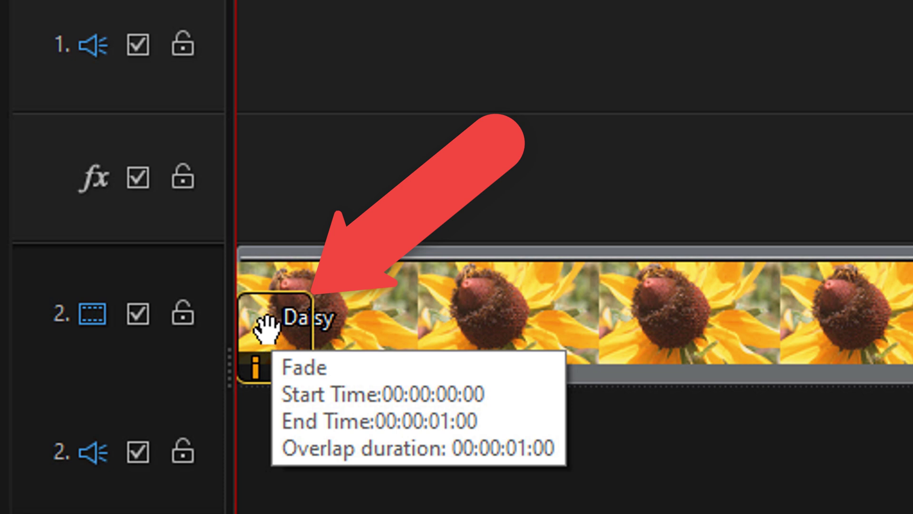
- Adjust the Fade at the track-2 clip's start, which still lasts 00:00:01:00
{"action": "mouse_move", "coordinate": [255, 357]}
{"action": "left_mouse_down"}
{"action": "mouse_move", "coordinate": [258, 225]}
{"action": "mouse_move", "coordinate": [270, 356]}
{"action": "left_mouse_up"}
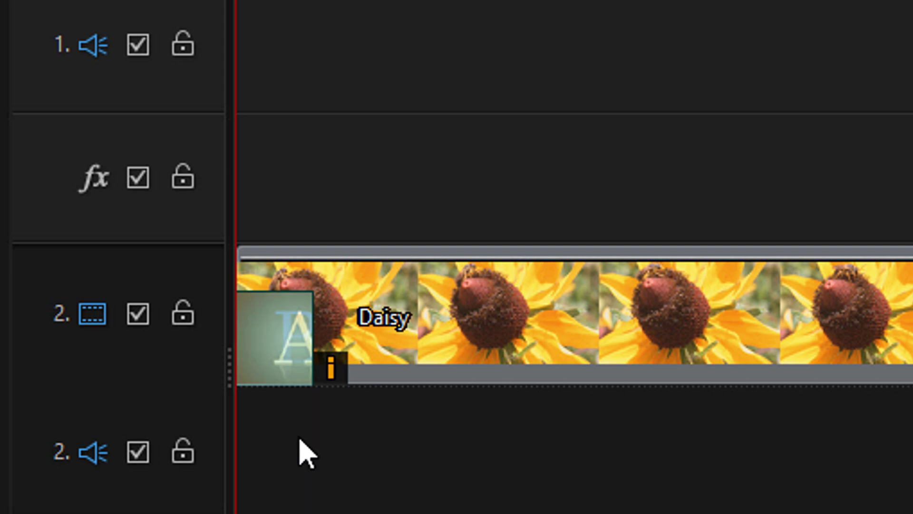
{"action": "mouse_move", "coordinate": [280, 367]}
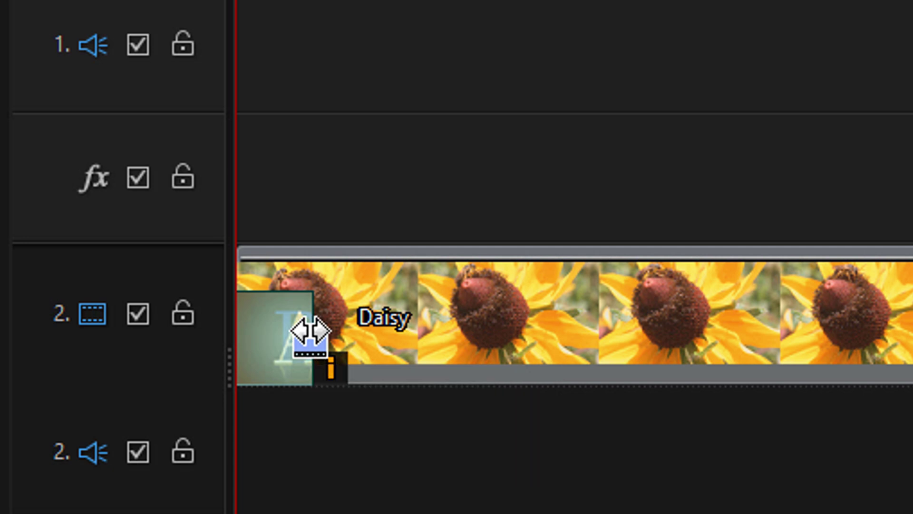
- Stretch the track-2 Fade transition to about 5 seconds, starting at 00:00:00:00
{"action": "left_click_drag", "start_coordinate": [310, 332], "coordinate": [629, 337]}
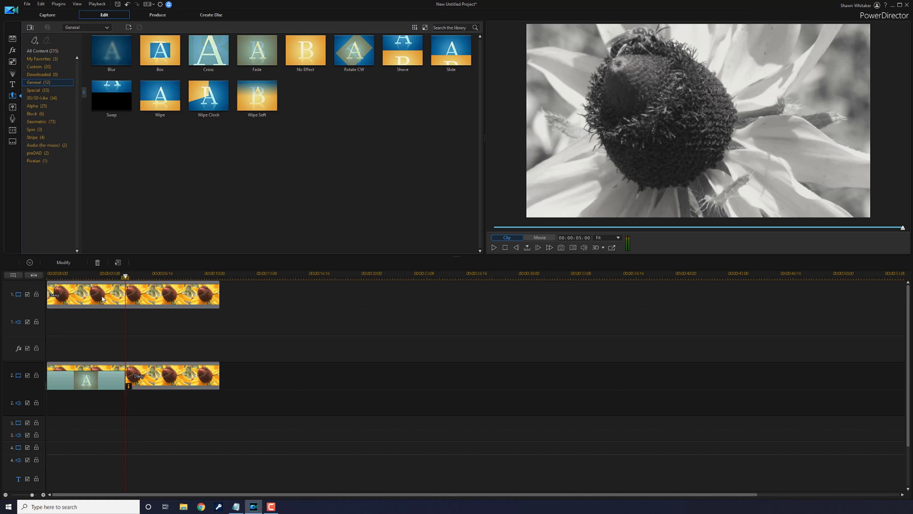
{"action": "left_click_drag", "start_coordinate": [124, 275], "coordinate": [89, 283]}
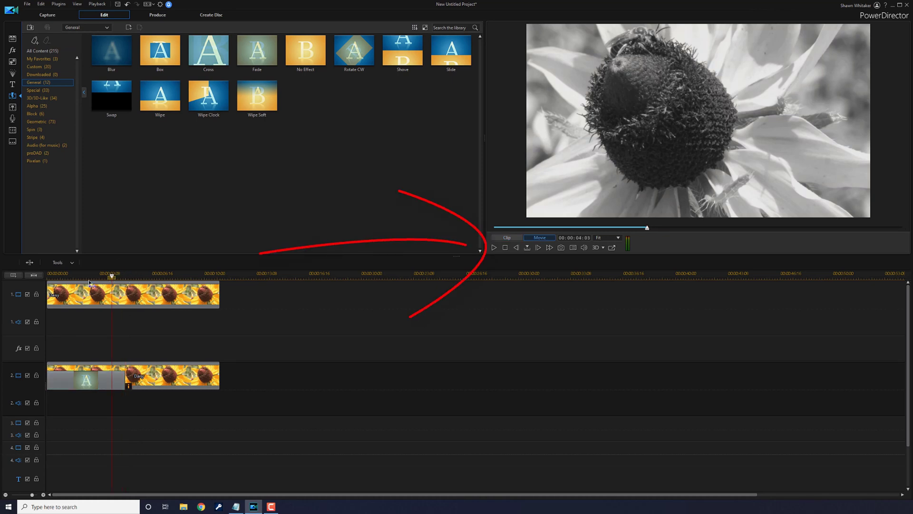
{"action": "left_click", "coordinate": [86, 375]}
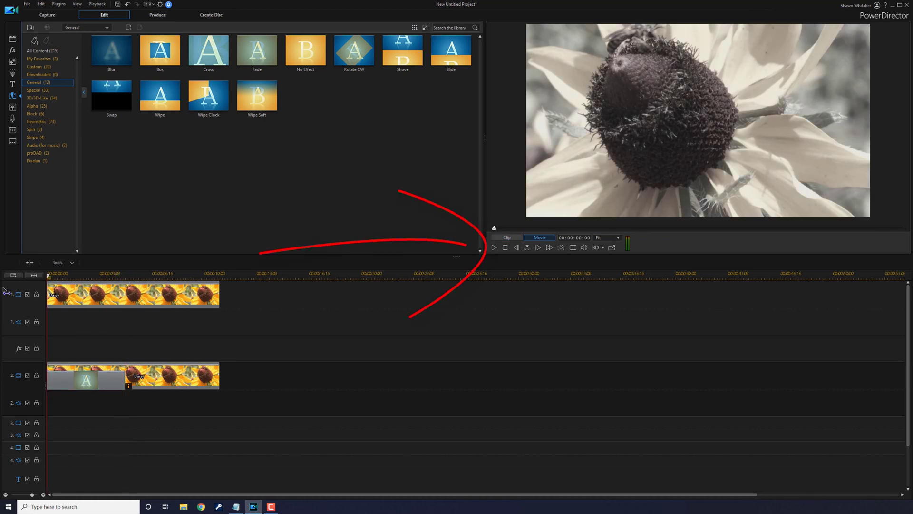
{"action": "left_click", "coordinate": [494, 247]}
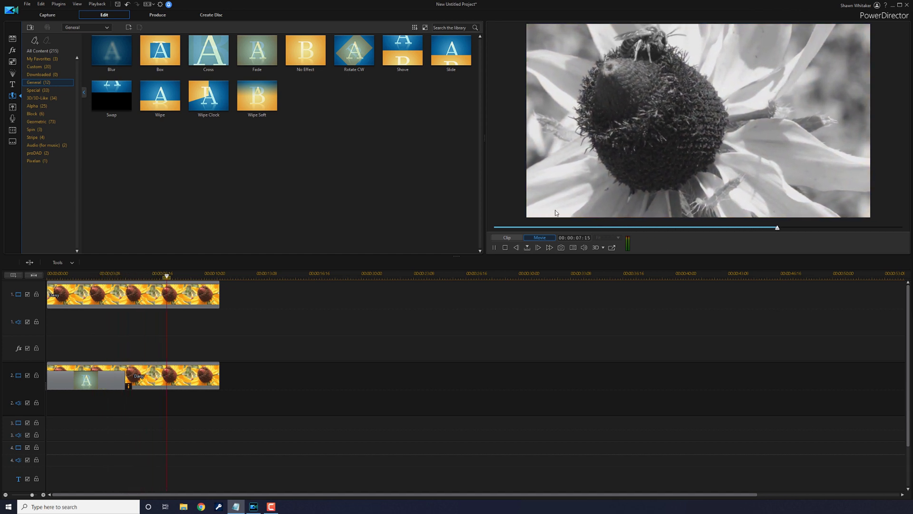
{"action": "left_click", "coordinate": [493, 249]}
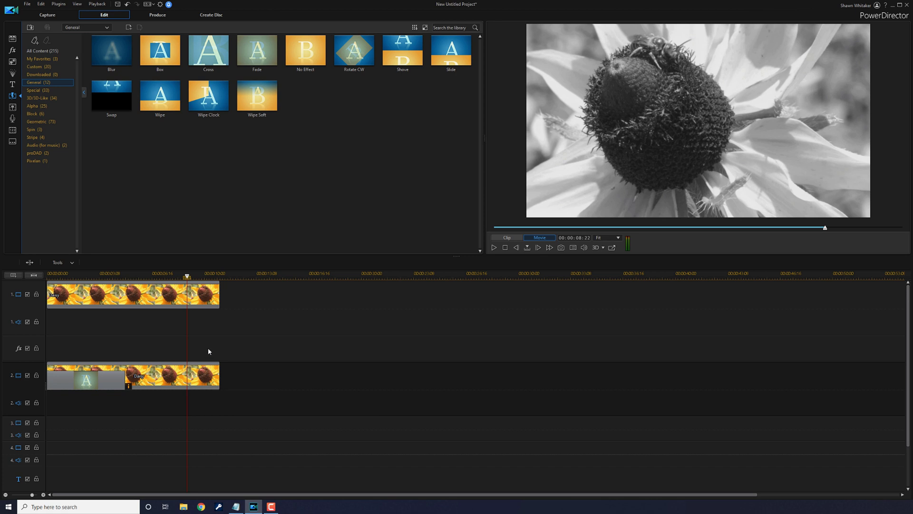
- Move the track-1 Daisy clip down to track 3 and delete the Fade from track 2
{"action": "left_click", "coordinate": [120, 298]}
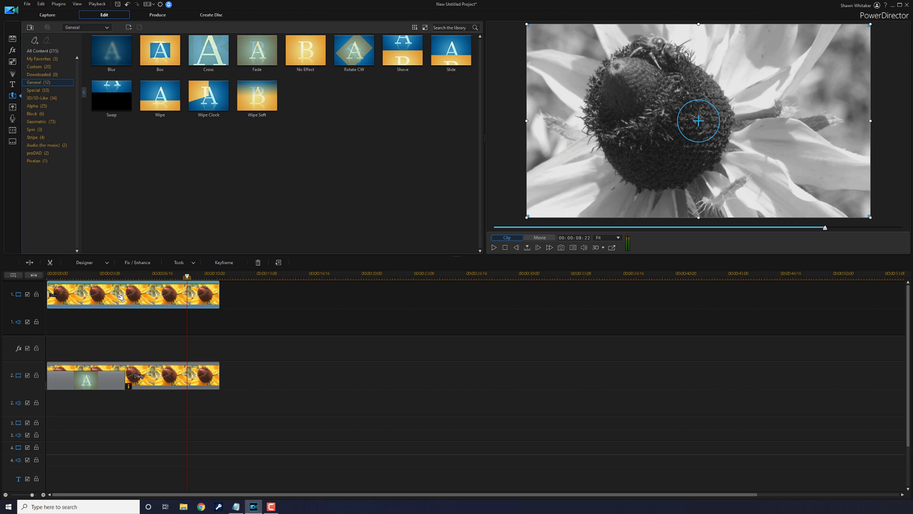
{"action": "left_click_drag", "start_coordinate": [120, 297], "coordinate": [93, 425]}
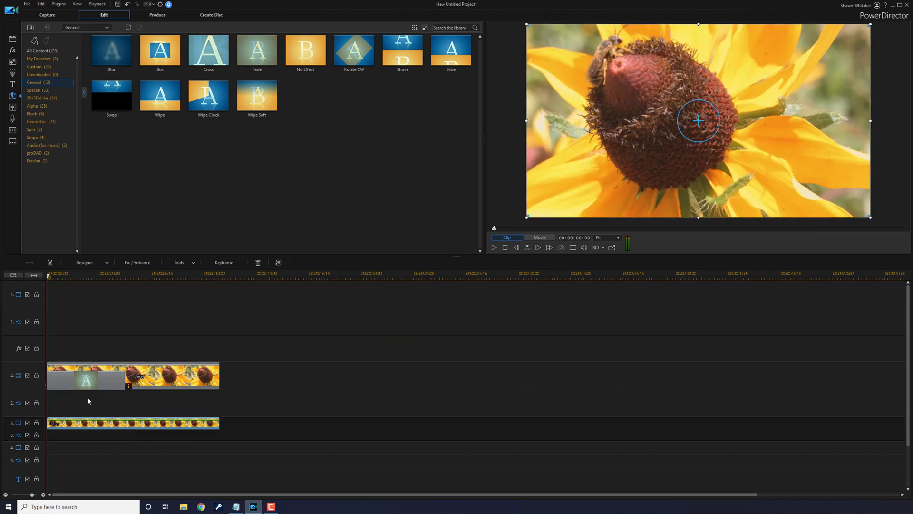
{"action": "left_click", "coordinate": [101, 386]}
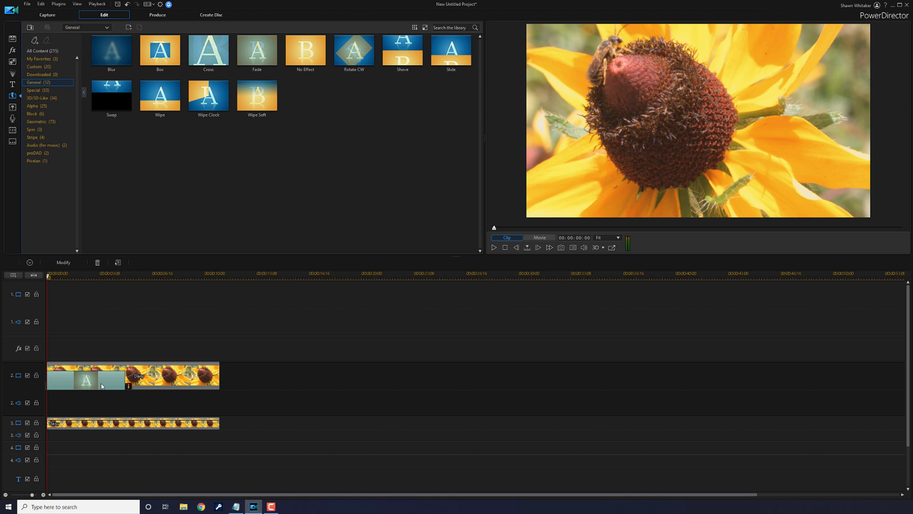
{"action": "key", "text": "Delete"}
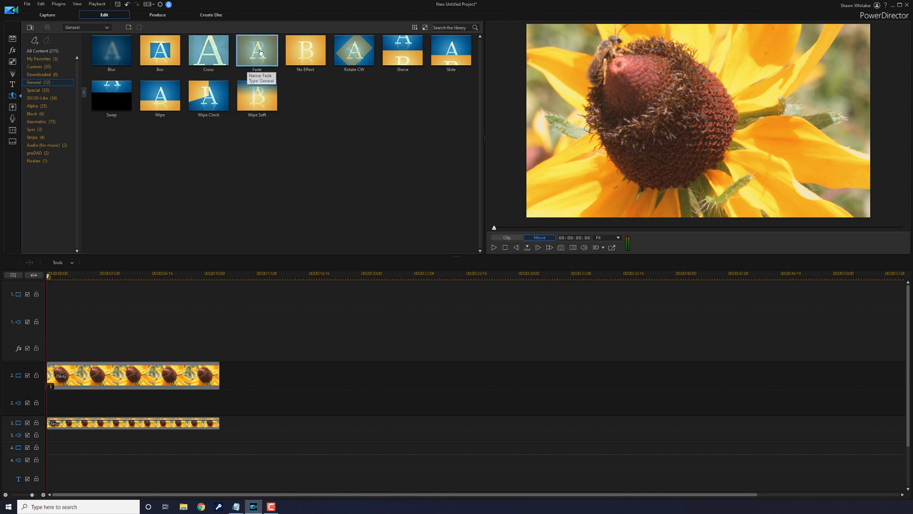
- Add a Fade to the track-3 clip's start, stretched to run 00:00:00:00–00:00:04:17
{"action": "left_click_drag", "start_coordinate": [261, 52], "coordinate": [57, 425]}
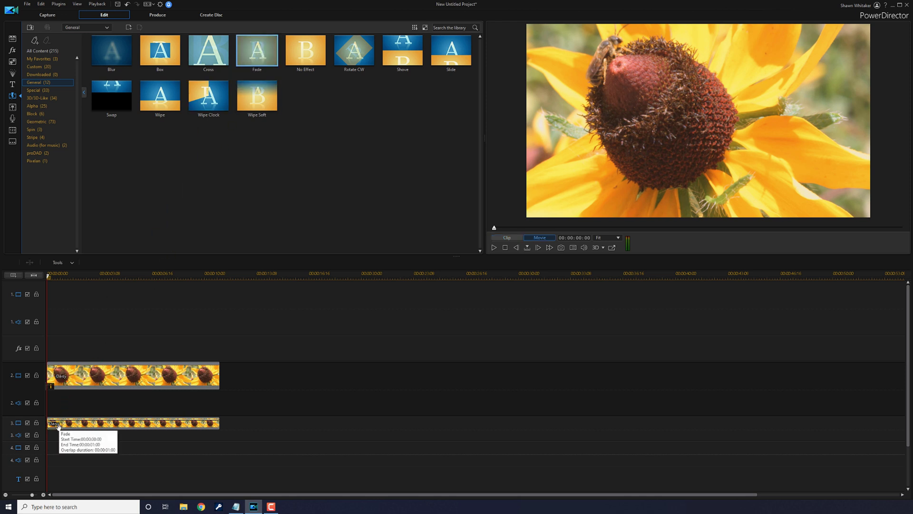
{"action": "left_click_drag", "start_coordinate": [58, 425], "coordinate": [93, 434]}
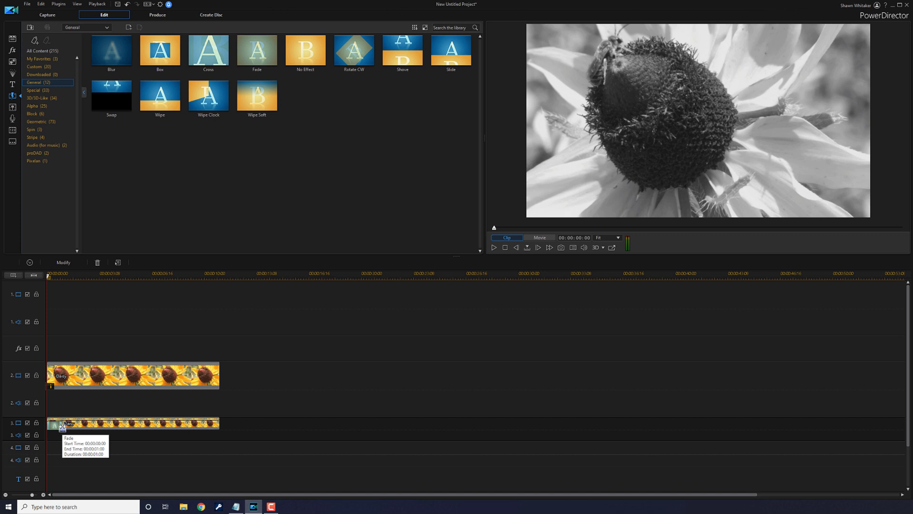
{"action": "left_click", "coordinate": [79, 427]}
{"action": "left_click_drag", "start_coordinate": [78, 427], "coordinate": [126, 428]}
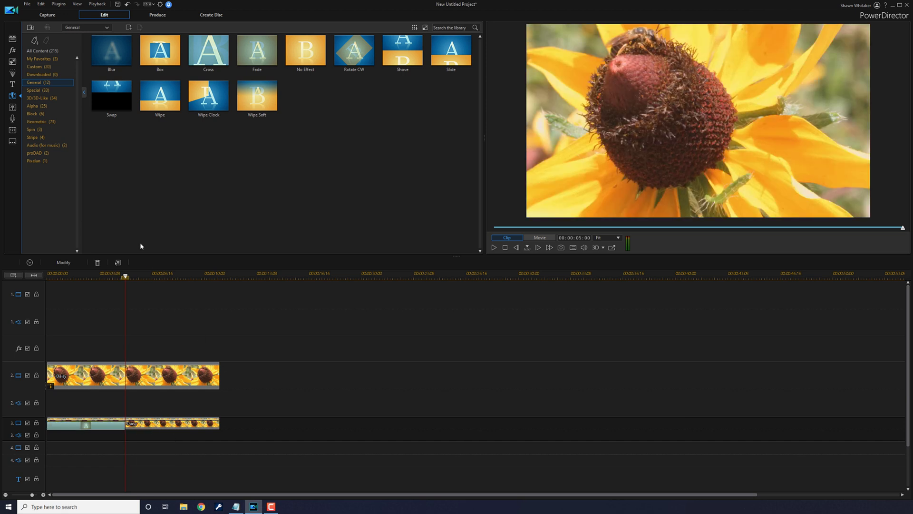
{"action": "left_click_drag", "start_coordinate": [126, 277], "coordinate": [49, 277]}
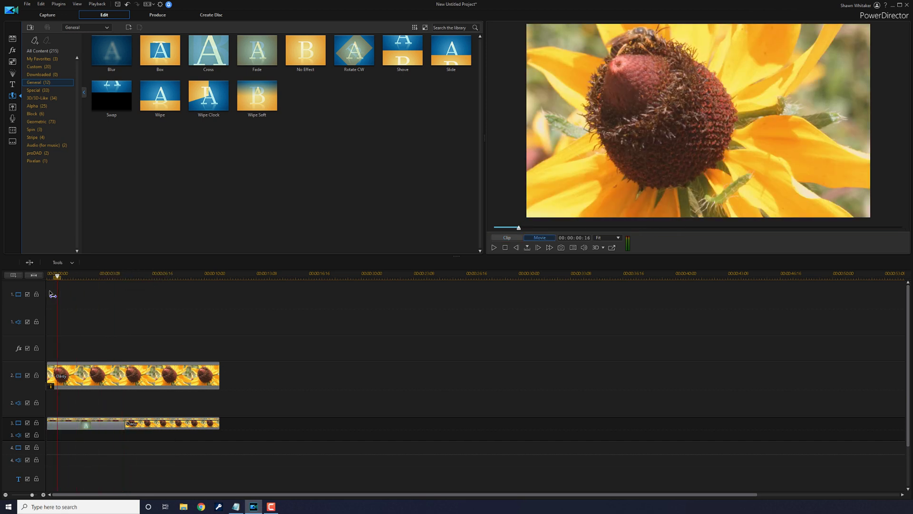
{"action": "key", "text": "Delete"}
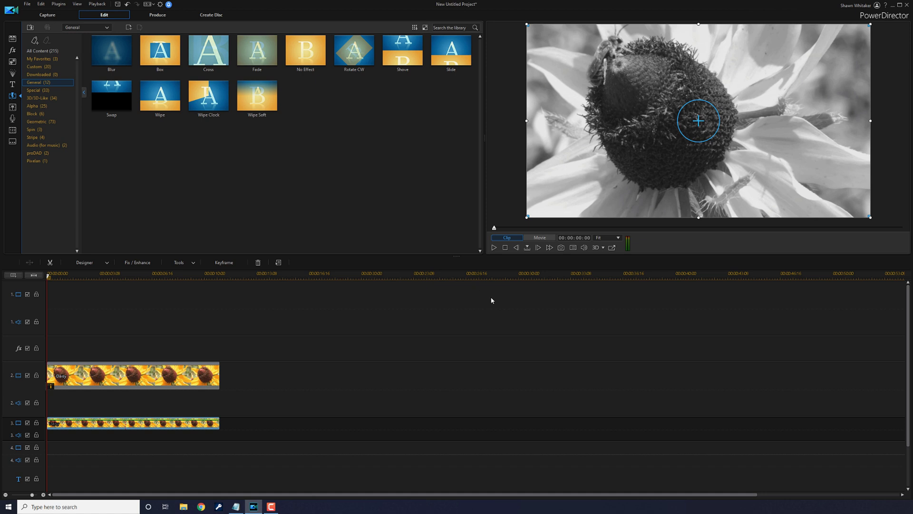
{"action": "left_click", "coordinate": [494, 247]}
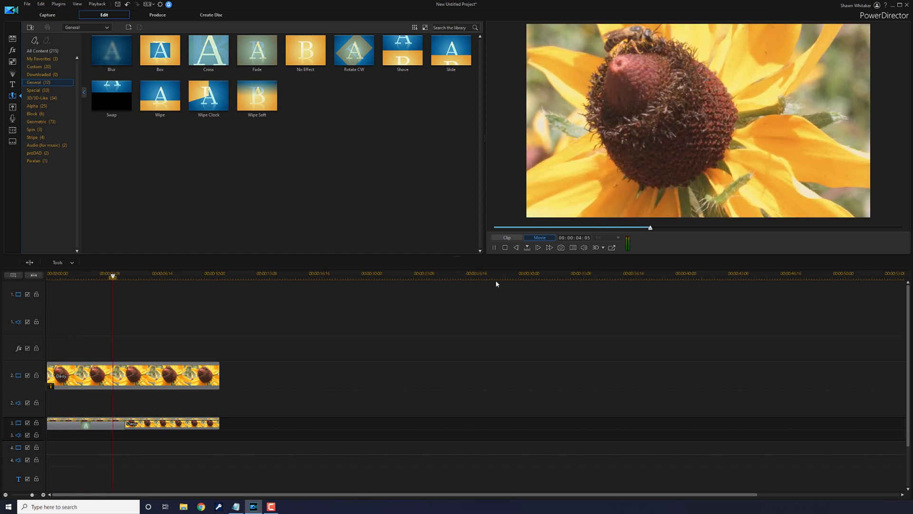
{"action": "left_click", "coordinate": [494, 248]}
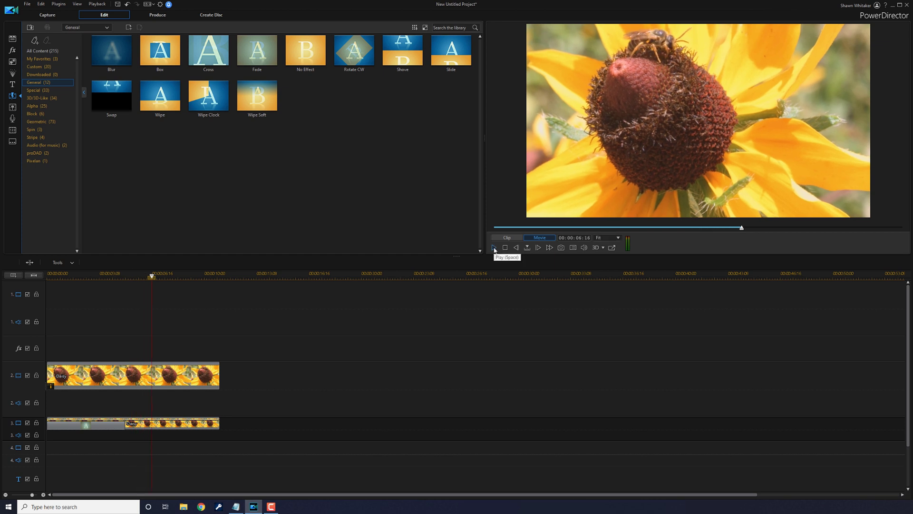